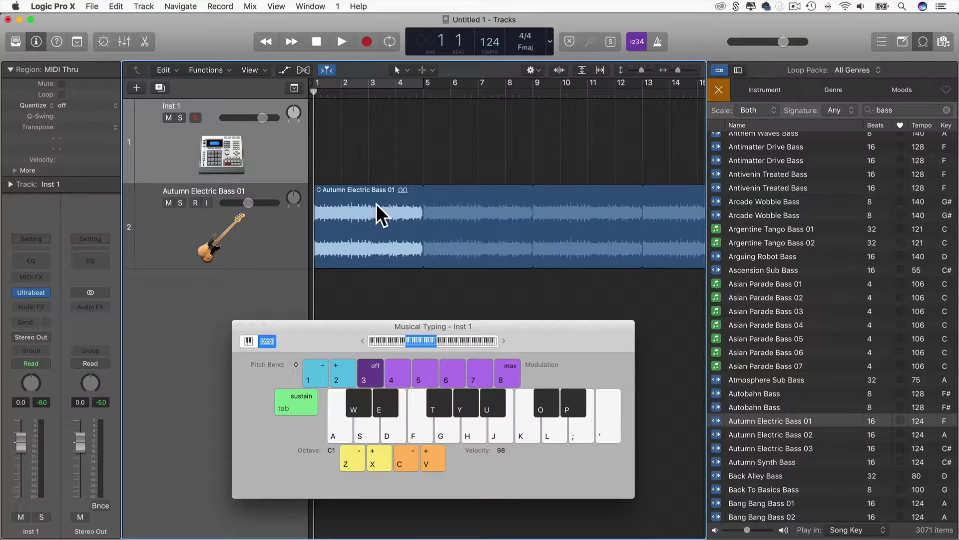
# Inspect the Inst 1 Ultrabeat drum machine and play the song from bar 1 to hear it.
pyautogui.click(283, 221)
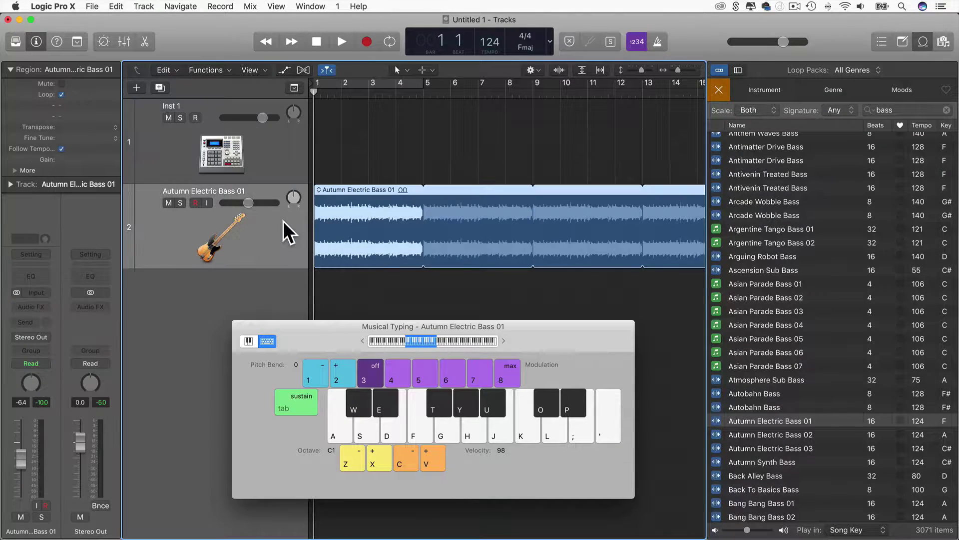
pyautogui.click(283, 154)
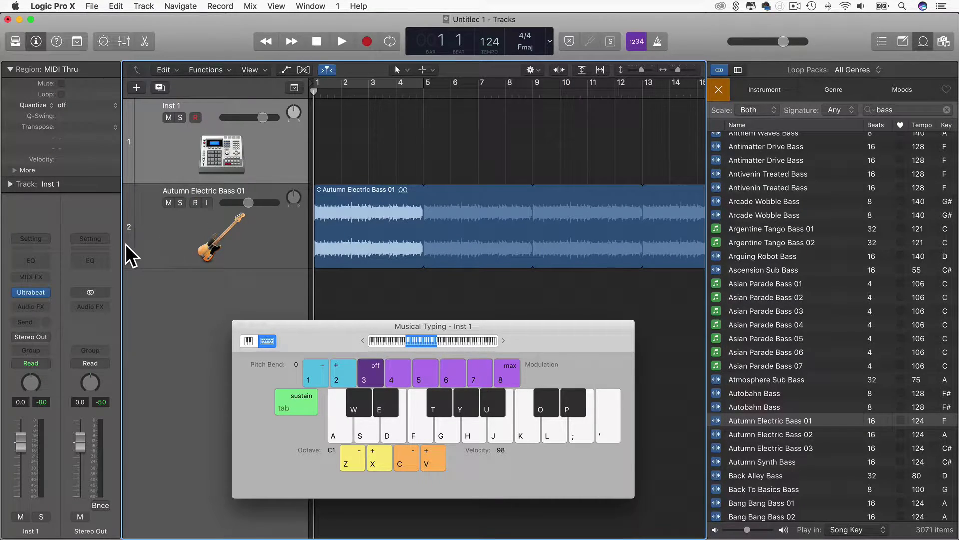
pyautogui.click(31, 290)
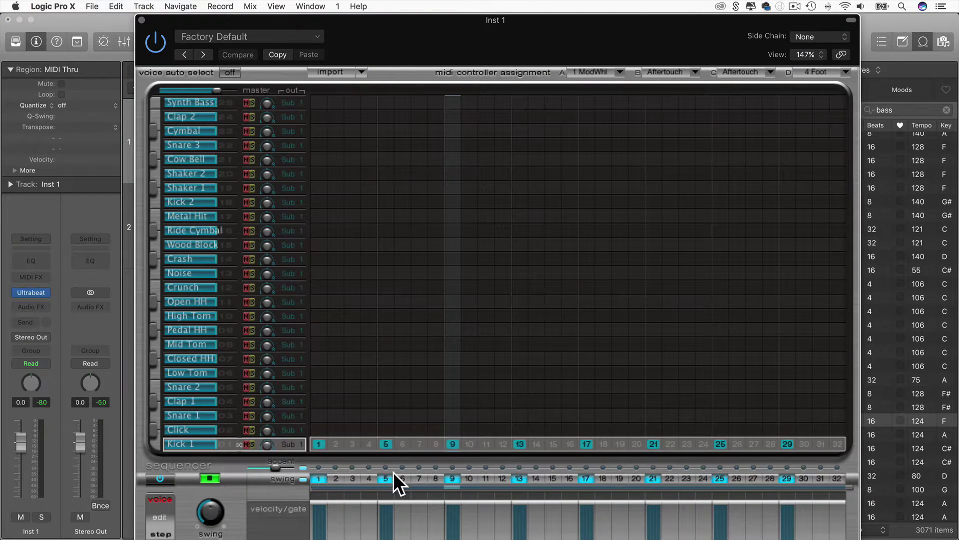
pyautogui.click(144, 21)
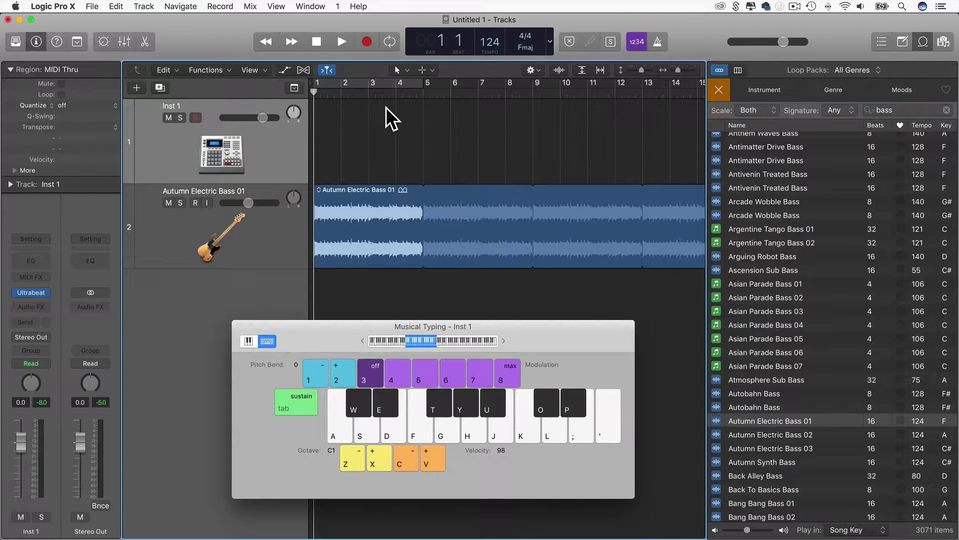
pyautogui.press('space')
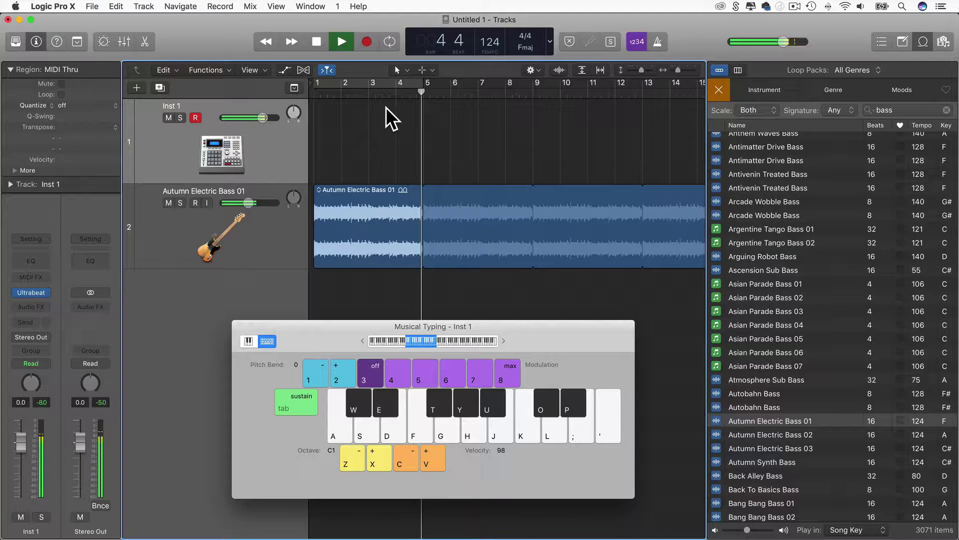
pyautogui.press('space')
pyautogui.press('Return')
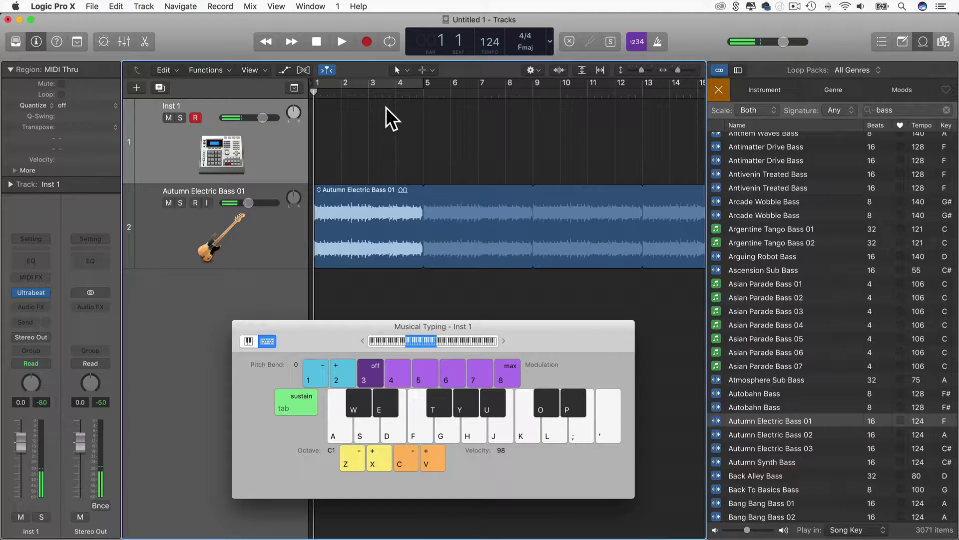
pyautogui.click(286, 235)
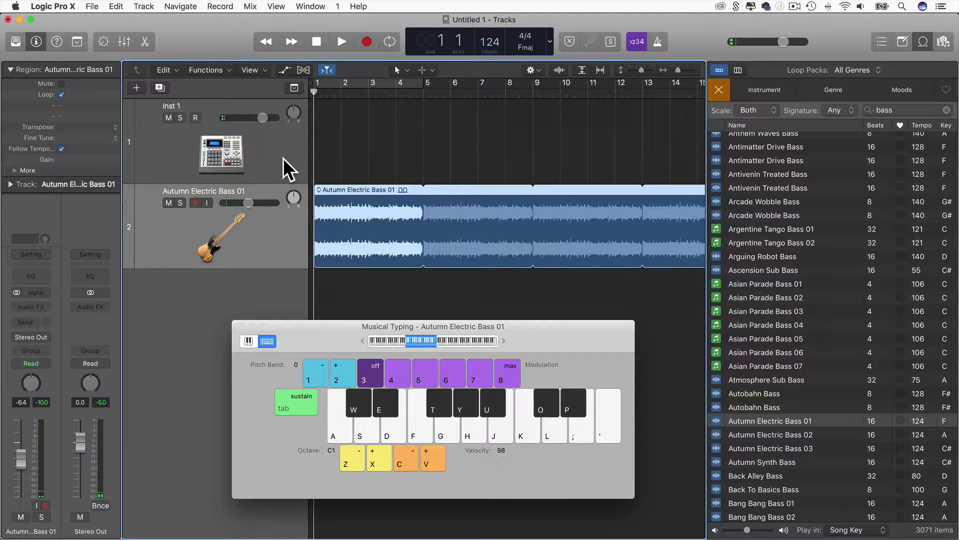
pyautogui.click(283, 157)
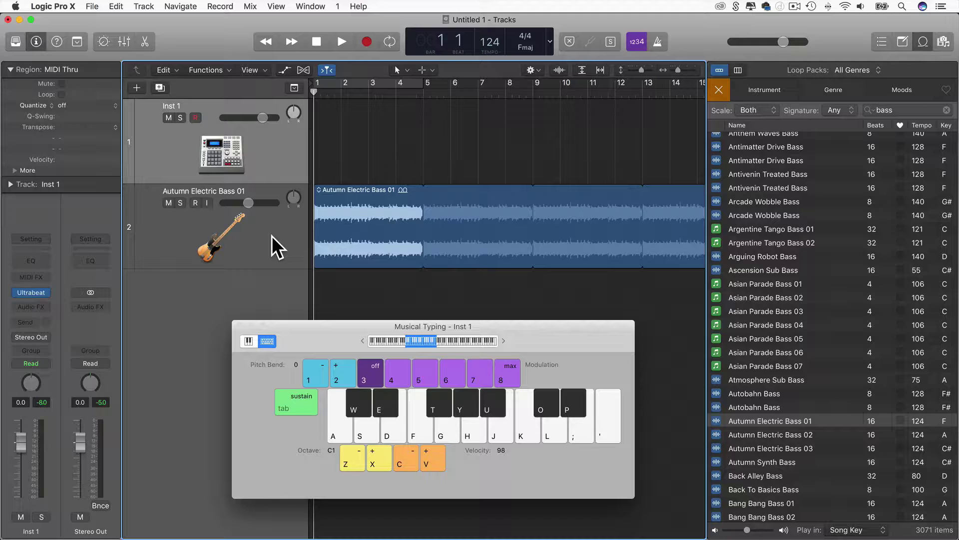
# Insert a Stereo Compressor on Autumn Electric Bass 01 and move its window to the right.
pyautogui.click(271, 235)
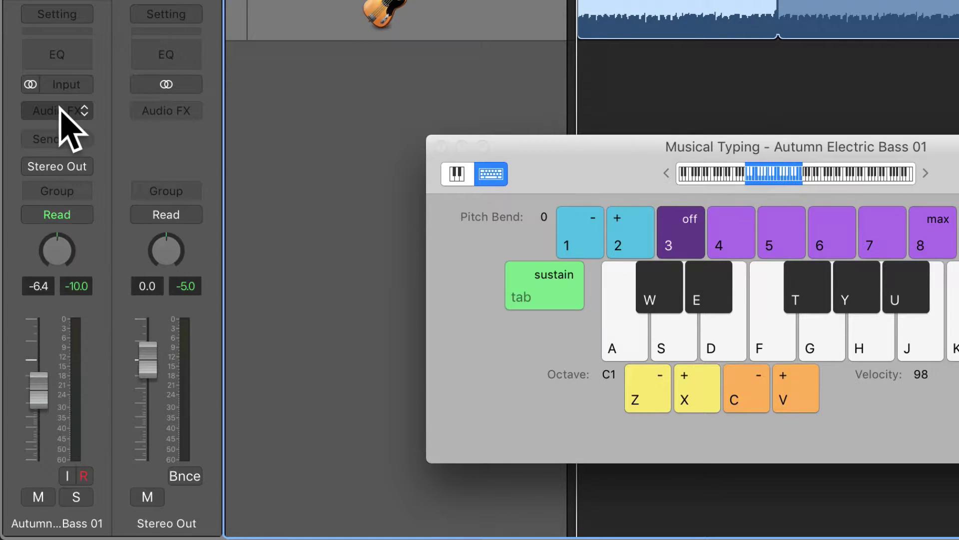
pyautogui.click(69, 111)
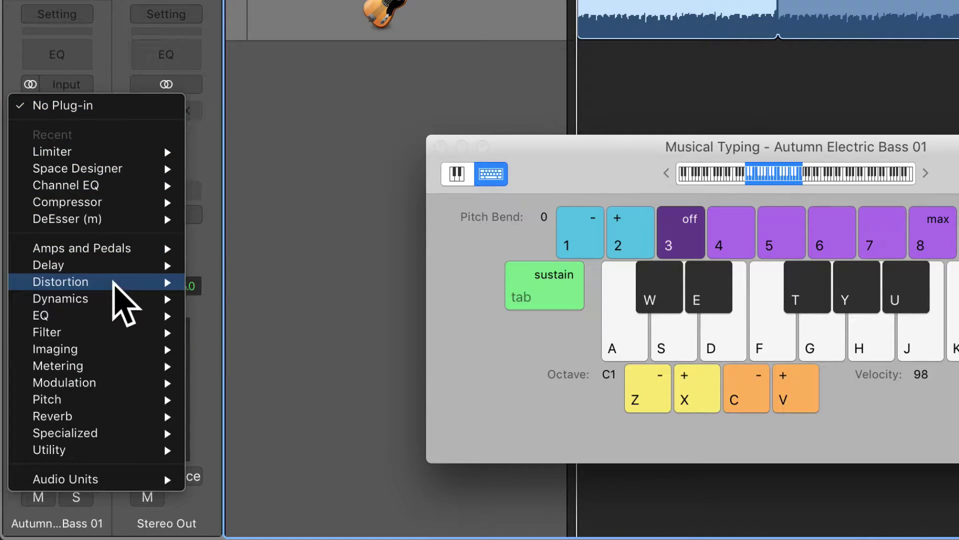
pyautogui.moveTo(113, 295)
pyautogui.moveTo(267, 314)
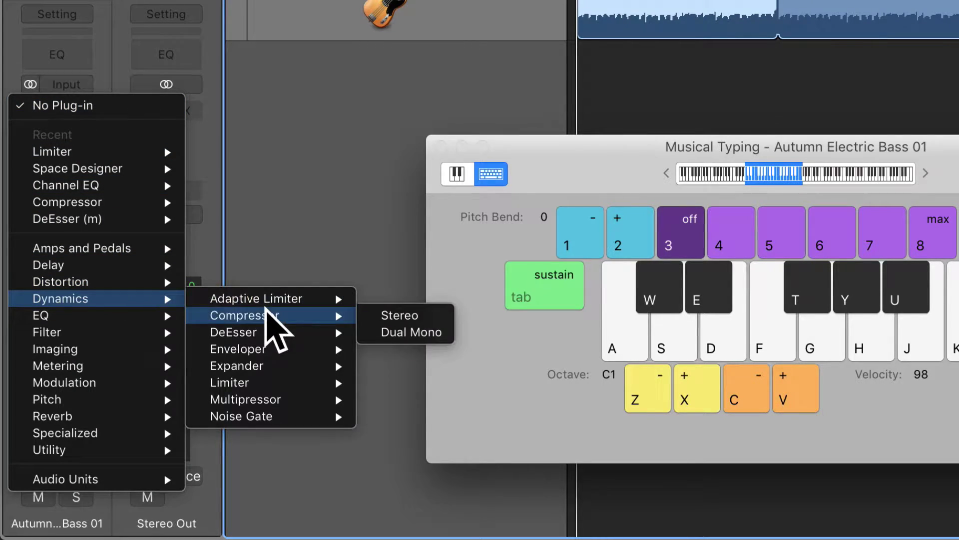
pyautogui.click(432, 318)
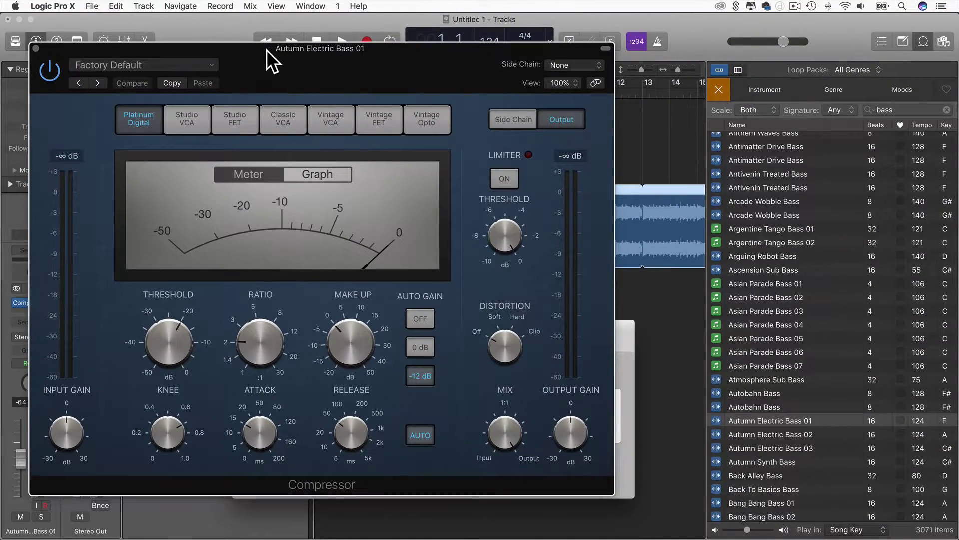
pyautogui.moveTo(266, 50); pyautogui.dragTo(609, 52)
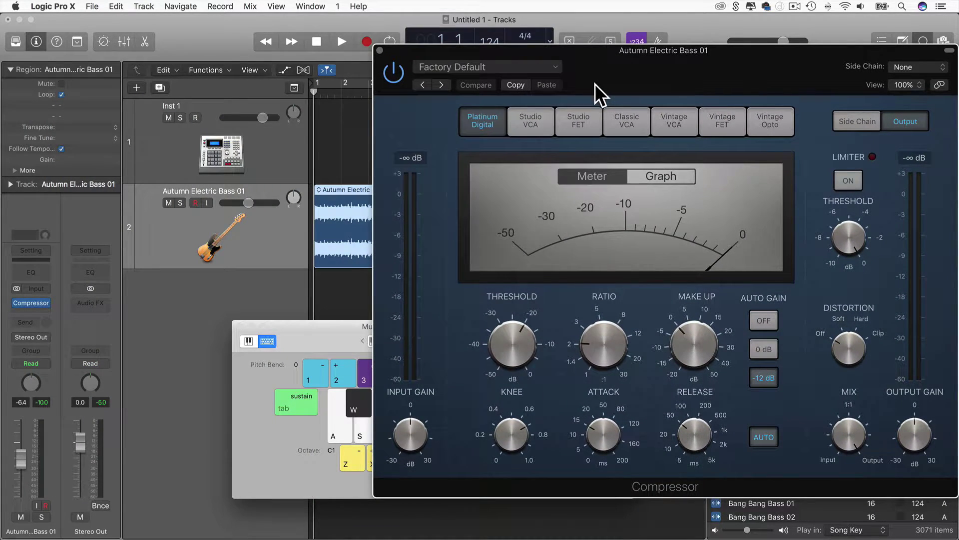
pyautogui.press('space')
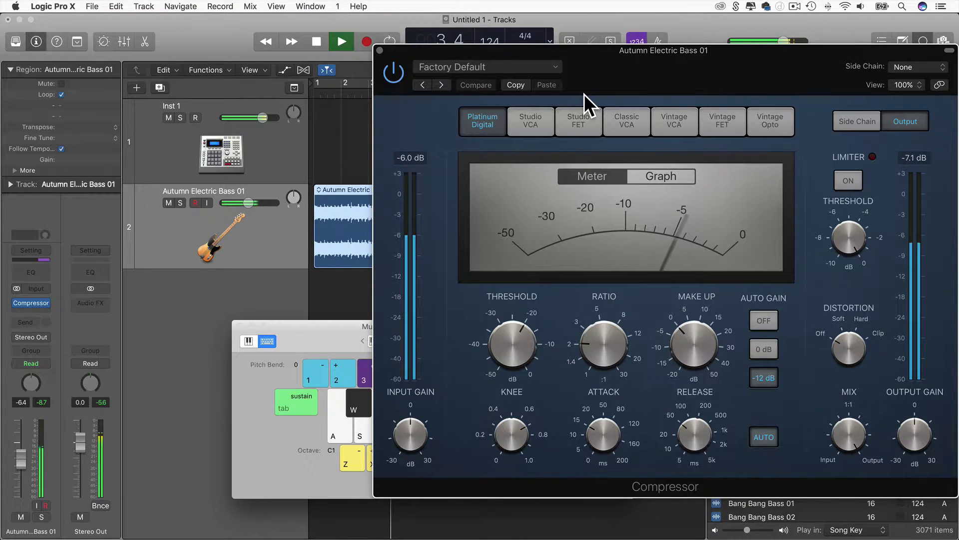
pyautogui.press('space')
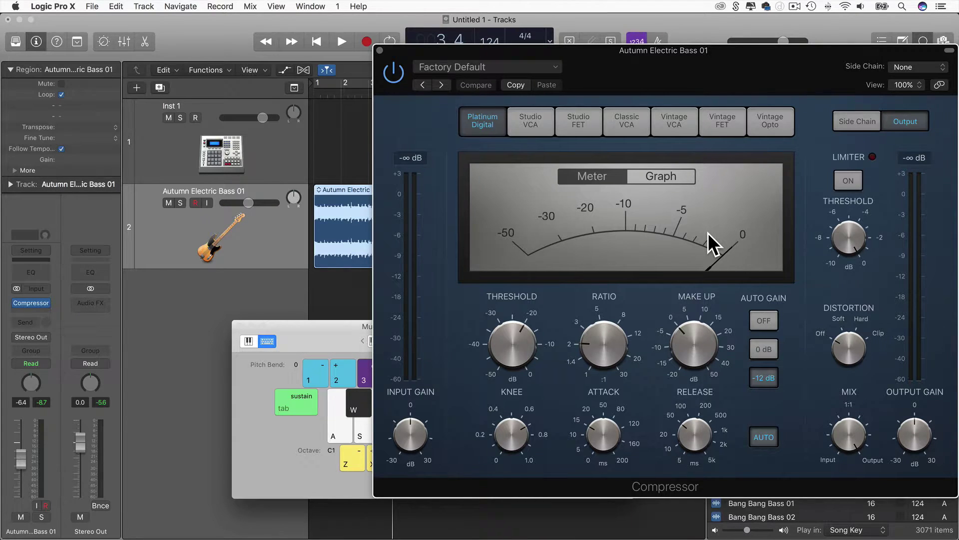
# Change the Inst 1 drum channel's output from Stereo Out to Bus 1.
pyautogui.click(253, 147)
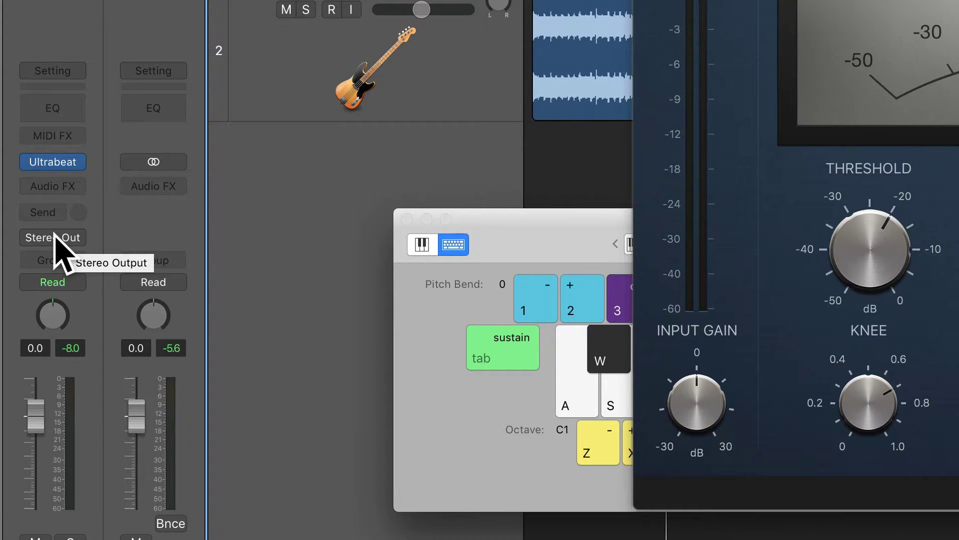
pyautogui.click(55, 238)
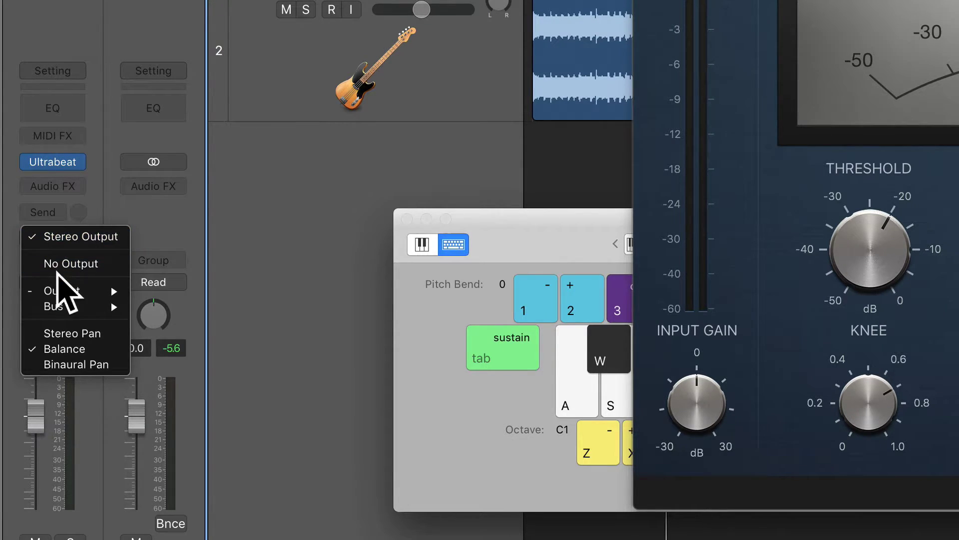
pyautogui.moveTo(63, 300)
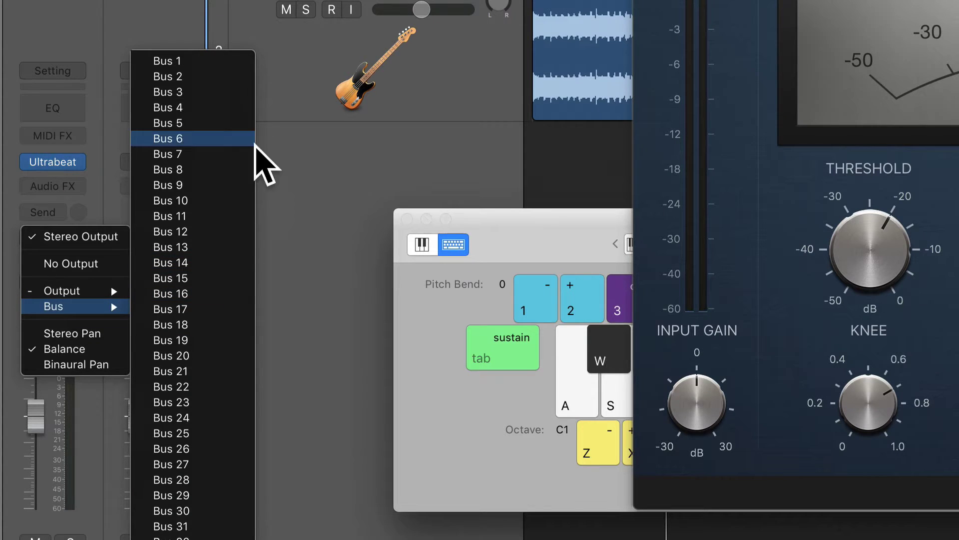
pyautogui.click(216, 61)
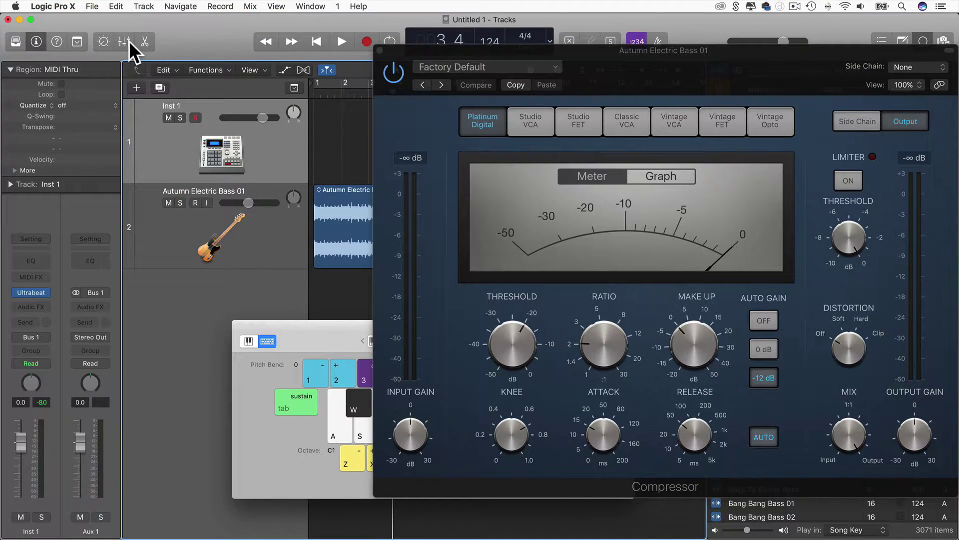
pyautogui.click(127, 40)
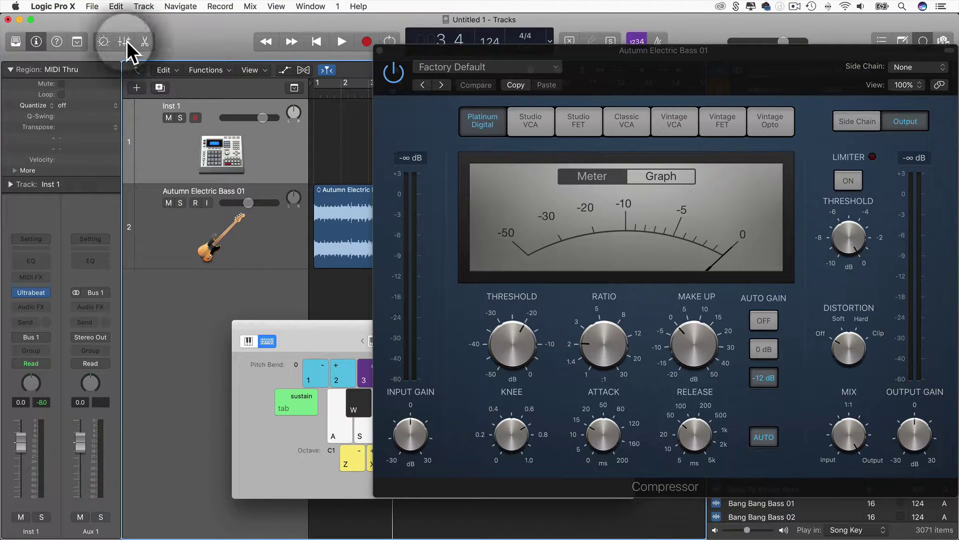
pyautogui.click(380, 50)
pyautogui.moveTo(301, 275); pyautogui.dragTo(518, 74)
pyautogui.scroll(3, 413, 403)
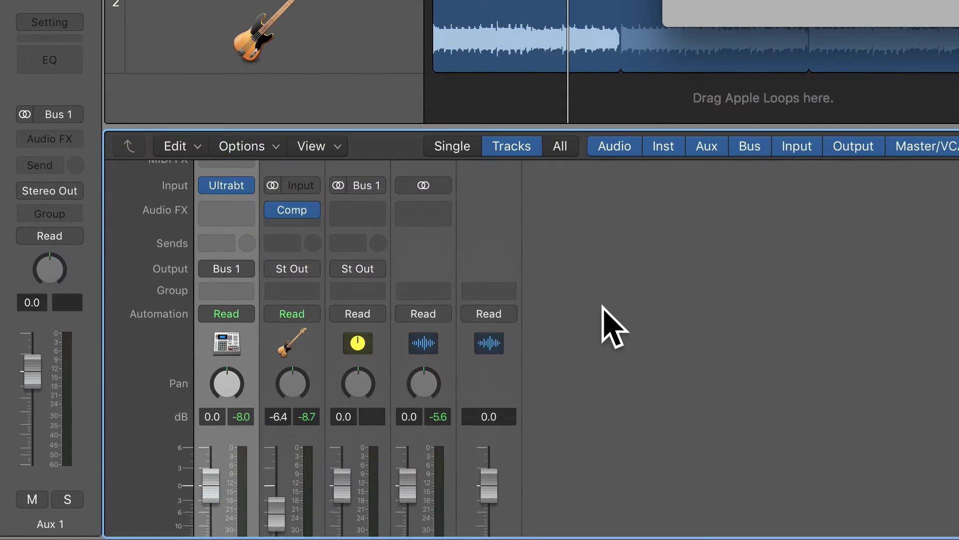
pyautogui.scroll(3, 603, 306)
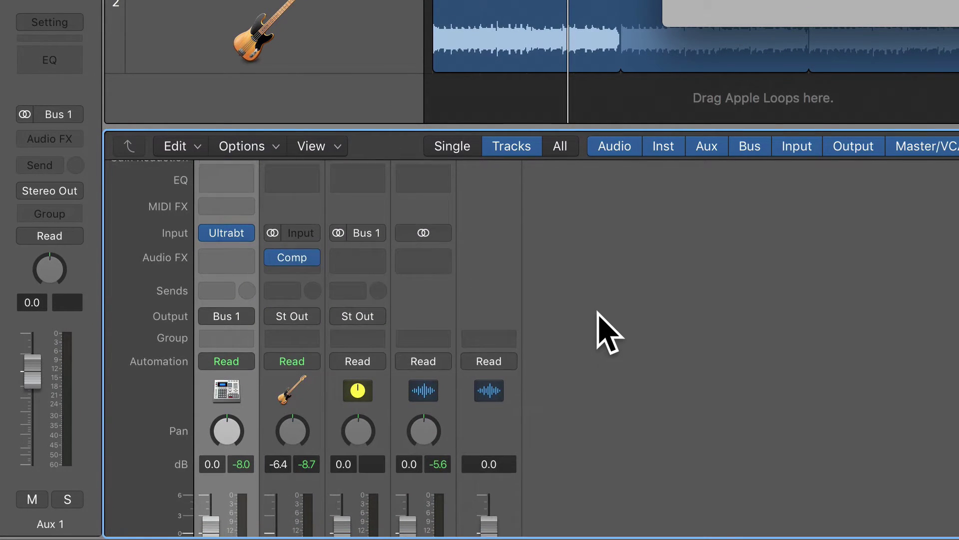
pyautogui.scroll(-1, 606, 332)
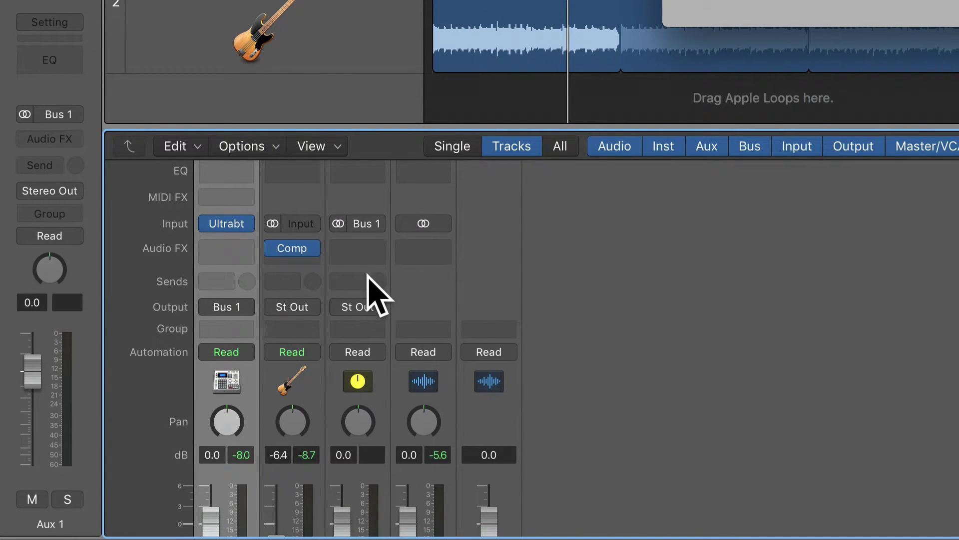
pyautogui.scroll(-5, 370, 292)
pyautogui.scroll(6, 363, 280)
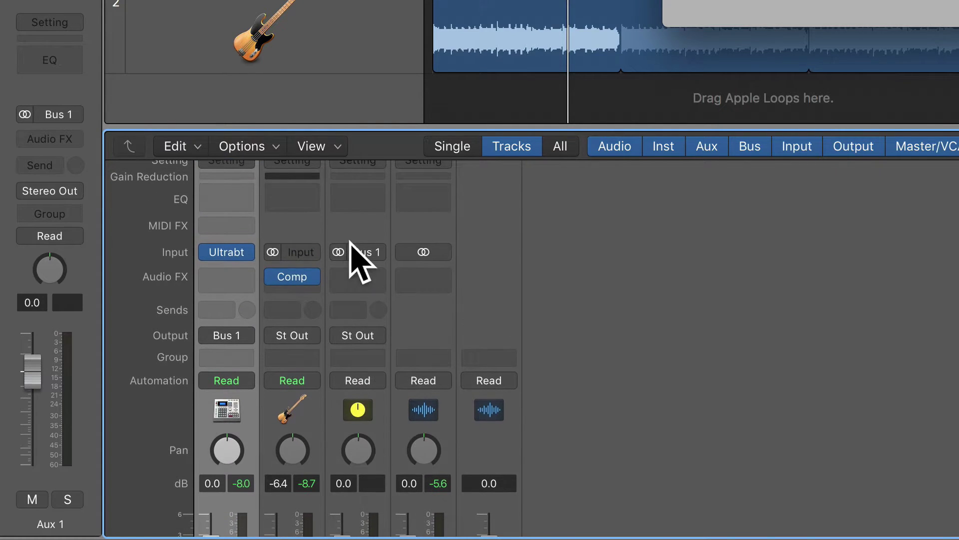
pyautogui.scroll(-2, 371, 391)
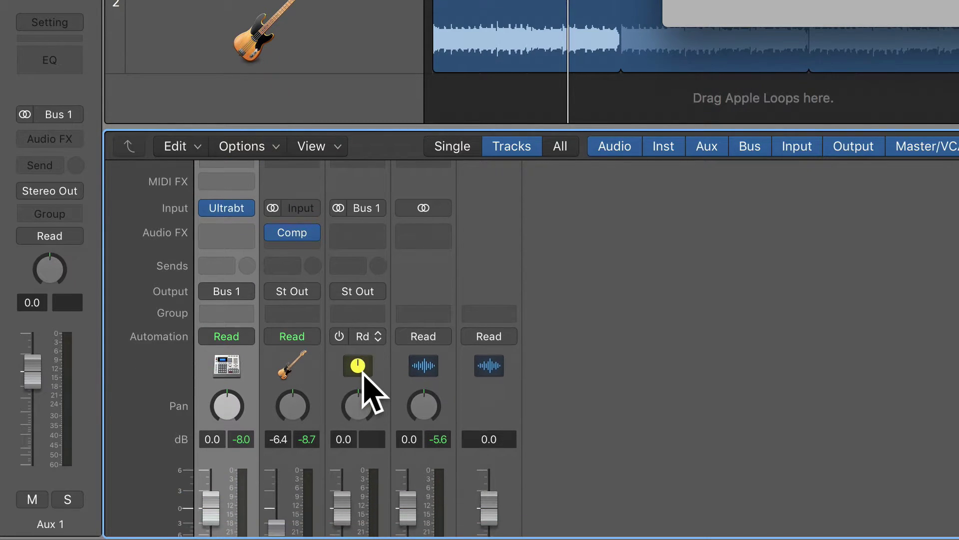
pyautogui.scroll(-2, 370, 392)
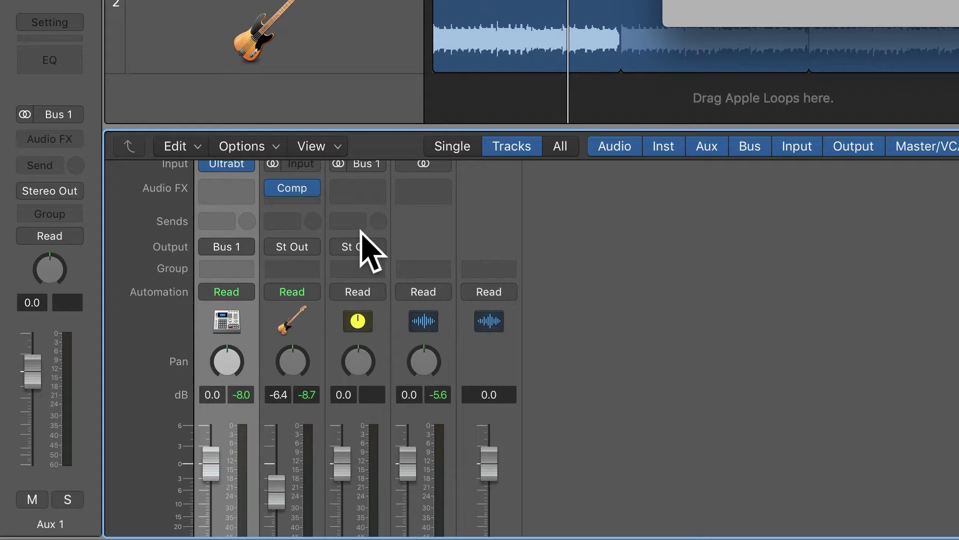
pyautogui.scroll(1, 360, 339)
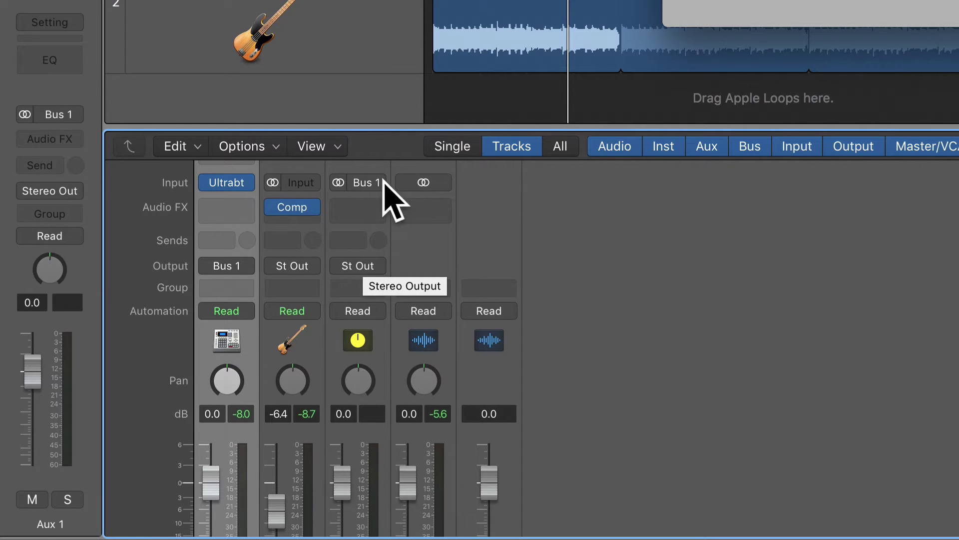
# Reopen the bass Compressor window and choose Bus 1 as its Side Chain source.
pyautogui.click(325, 27)
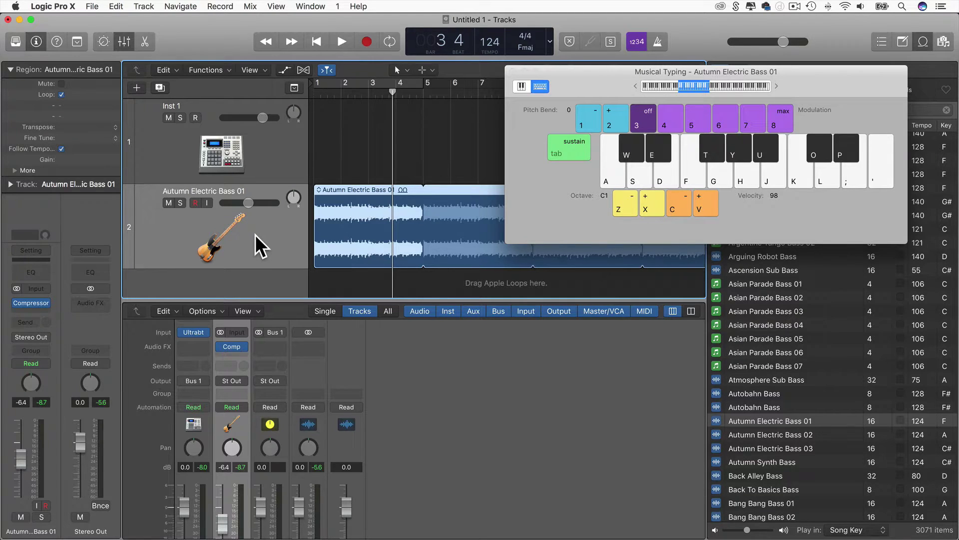
pyautogui.click(30, 303)
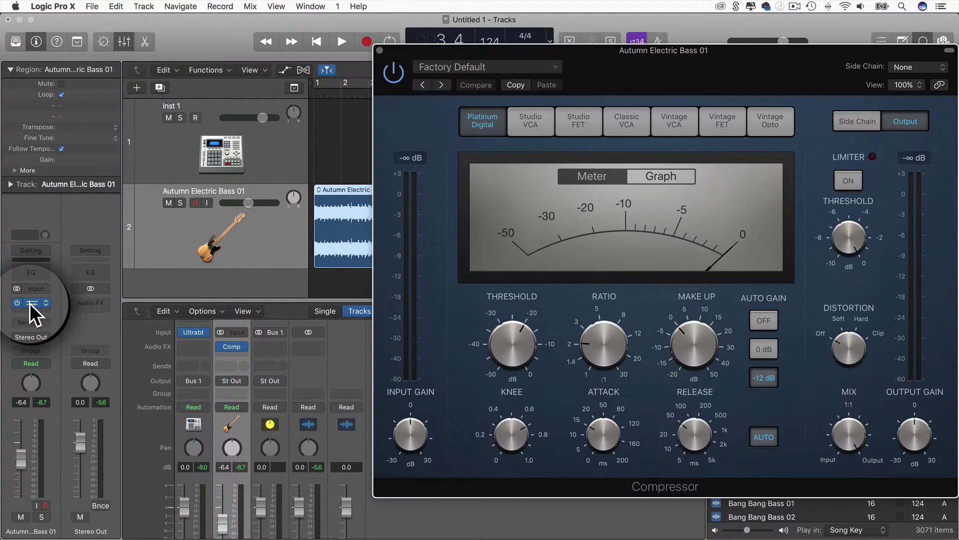
pyautogui.moveTo(757, 53); pyautogui.dragTo(451, 86)
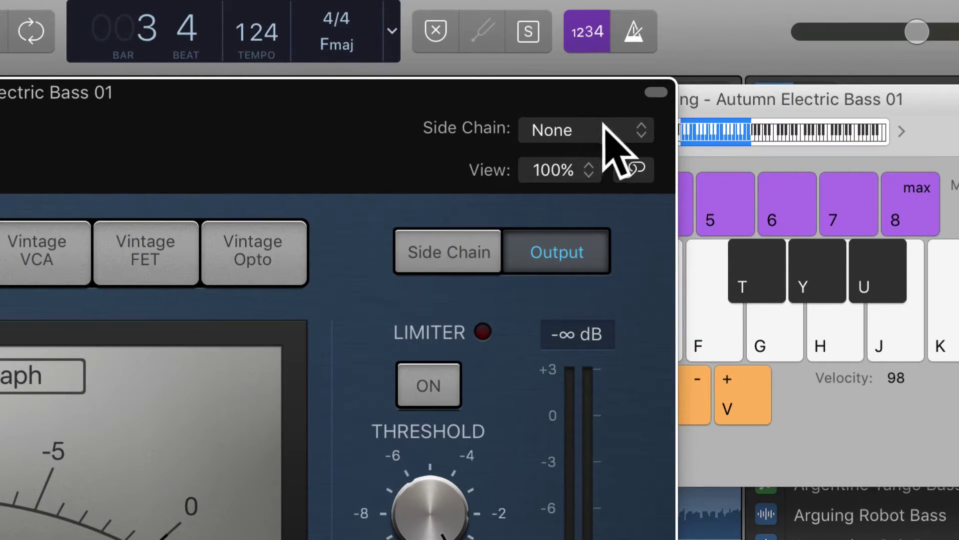
pyautogui.click(603, 129)
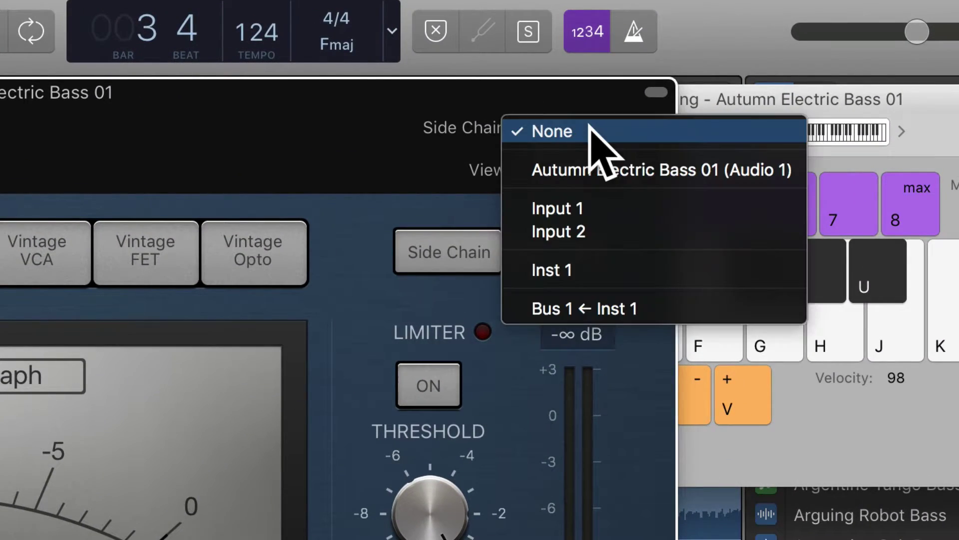
pyautogui.click(585, 308)
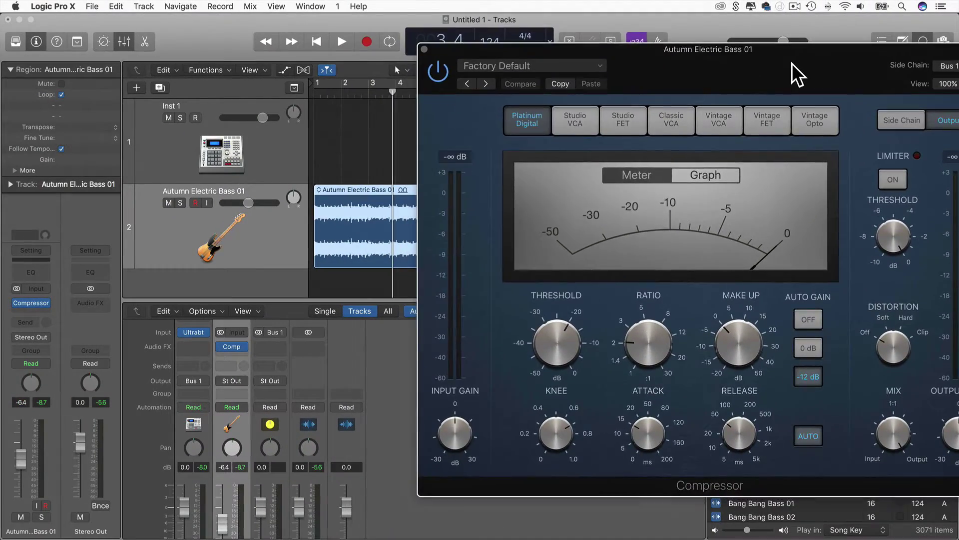
# During playback, lower the bass Compressor threshold to -35.5 dB.
pyautogui.moveTo(793, 63); pyautogui.dragTo(787, 50)
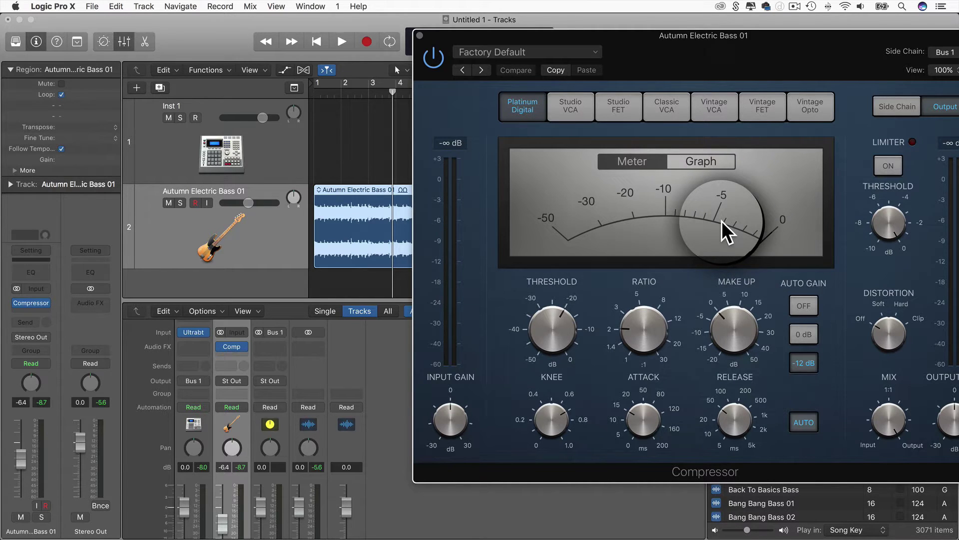
pyautogui.moveTo(701, 38); pyautogui.dragTo(554, 64)
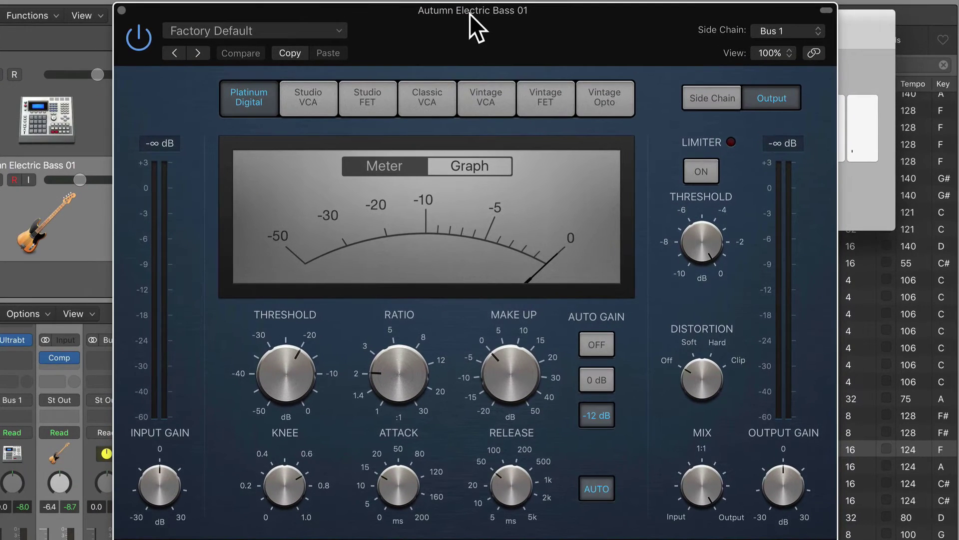
pyautogui.press('space')
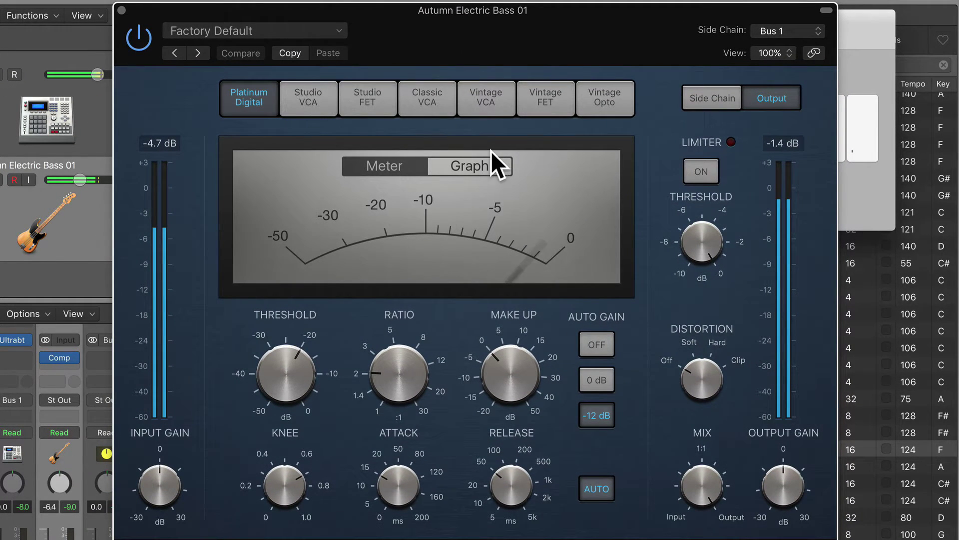
pyautogui.moveTo(292, 369); pyautogui.dragTo(293, 415)
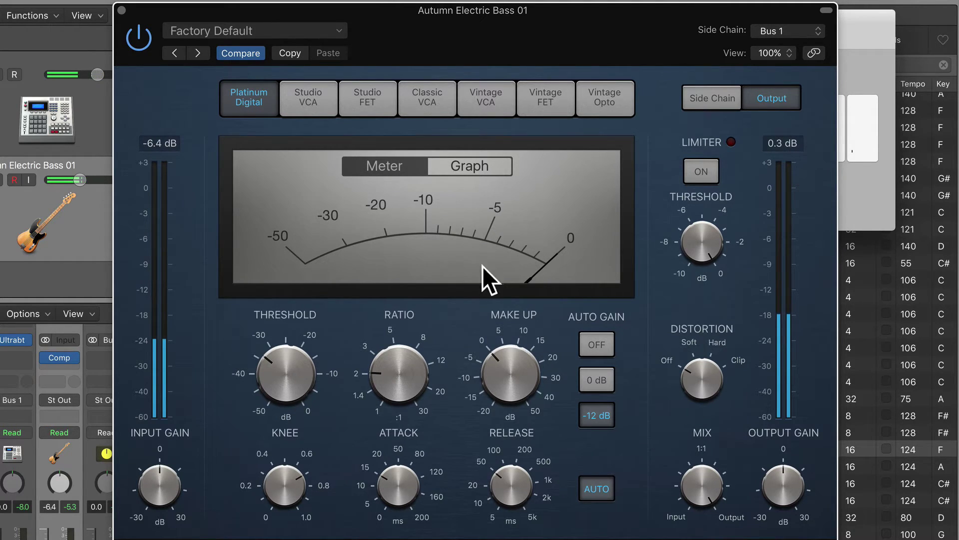
pyautogui.moveTo(283, 380); pyautogui.dragTo(286, 386)
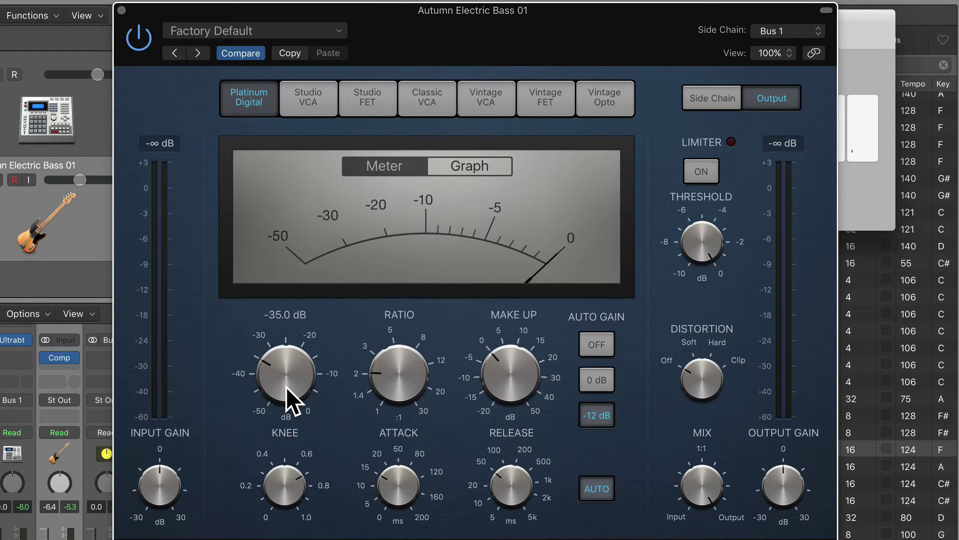
pyautogui.moveTo(287, 376); pyautogui.dragTo(286, 378)
# Play again and compare the bass with the Compressor bypassed and enabled.
pyautogui.press('space')
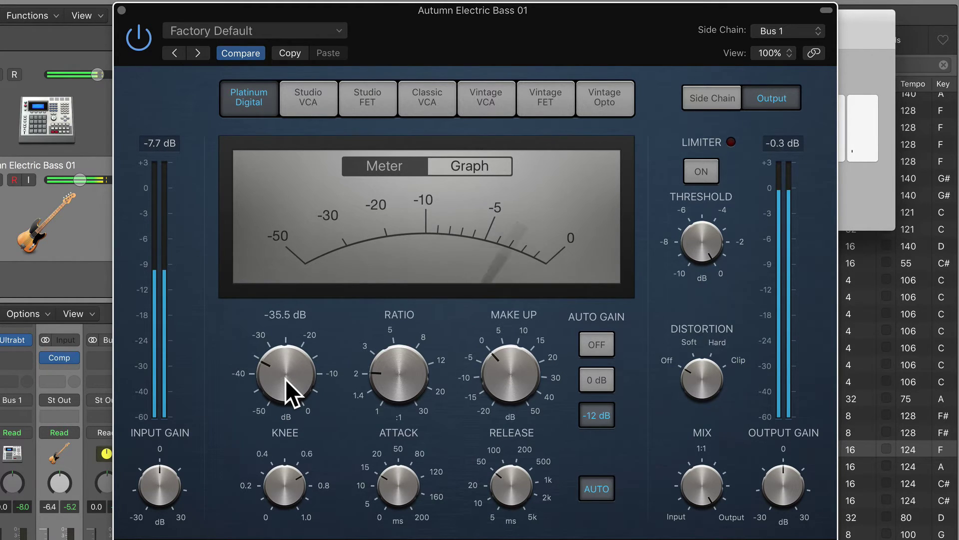
pyautogui.click(148, 38)
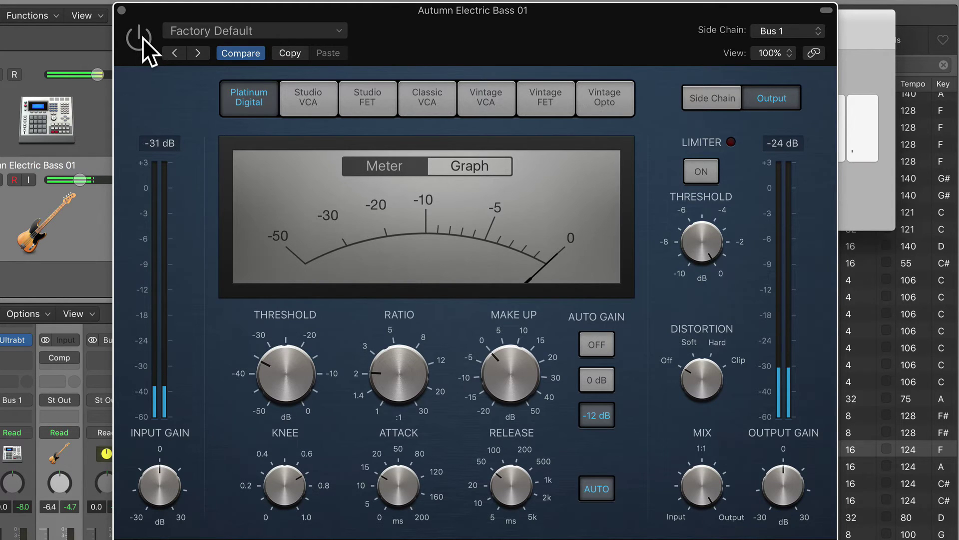
pyautogui.click(143, 38)
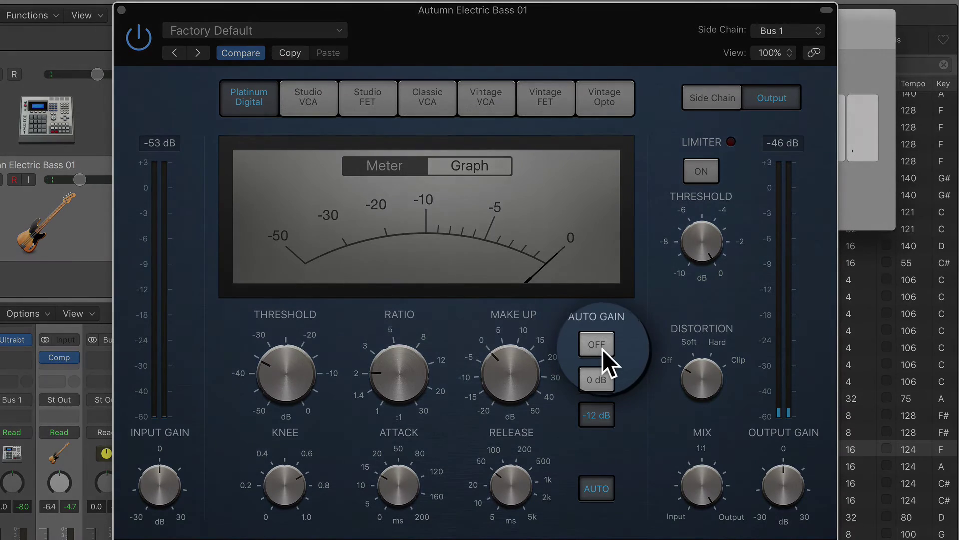
# Turn the Compressor's Auto Gain off and adjust the Make Up gain to 3.0 dB.
pyautogui.click(603, 349)
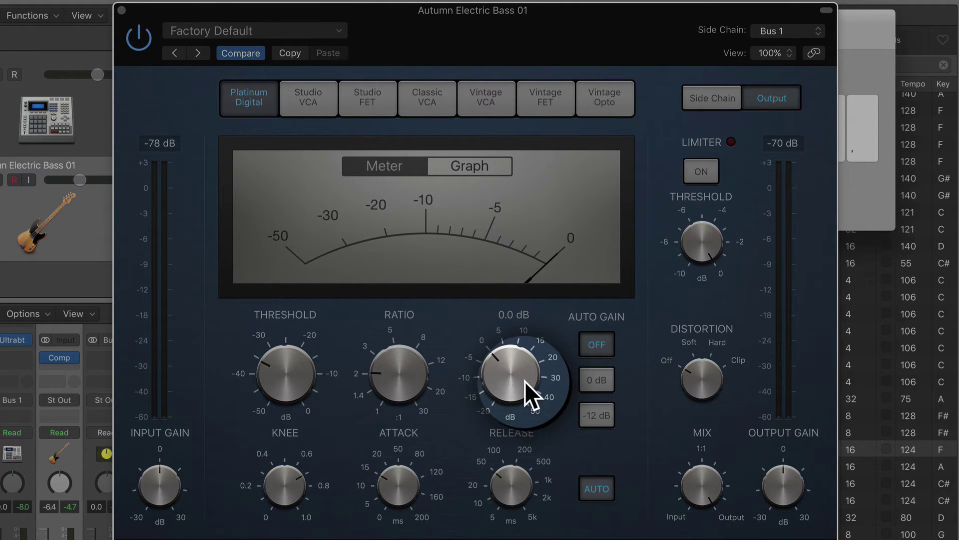
pyautogui.moveTo(505, 379); pyautogui.dragTo(505, 386)
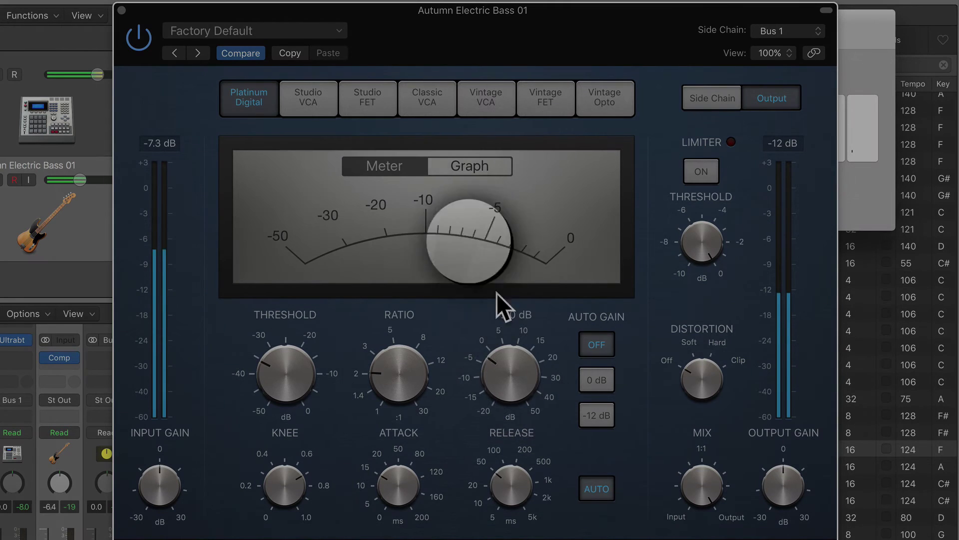
pyautogui.moveTo(529, 389); pyautogui.dragTo(521, 370)
# Compare the bass with the Compressor bypassed and enabled, leaving it enabled.
pyautogui.click(135, 48)
pyautogui.click(145, 52)
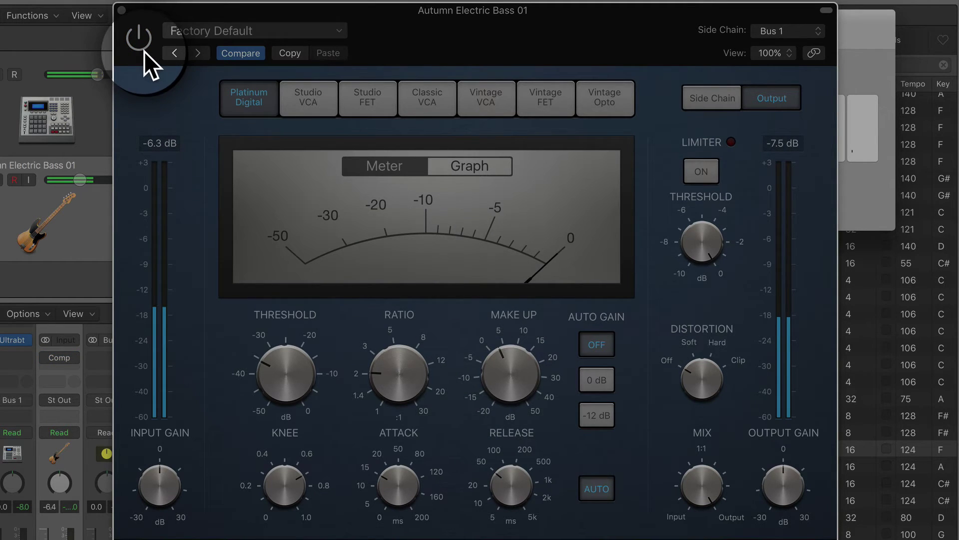
pyautogui.click(142, 49)
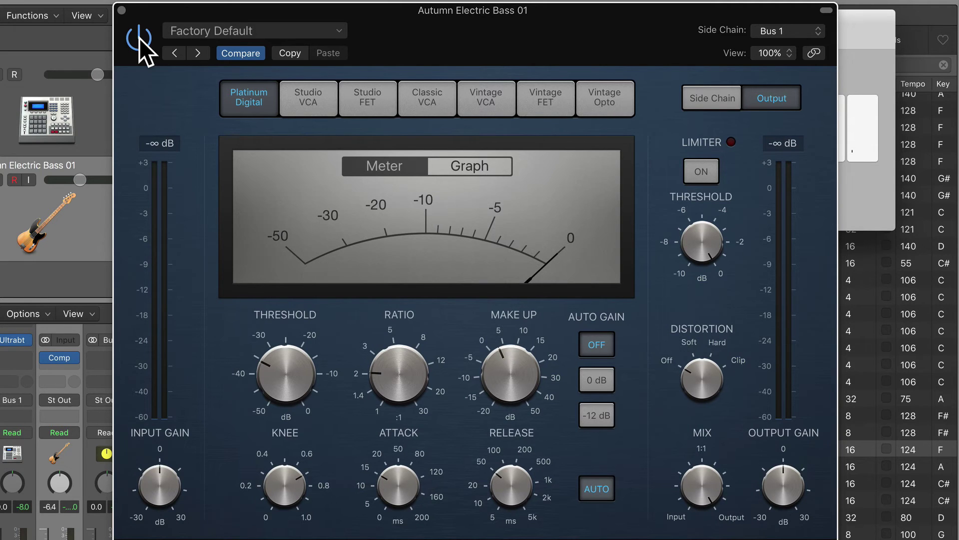
# Play the song and raise the Compressor threshold from -35.5 dB to -32.0 dB.
pyautogui.press('space')
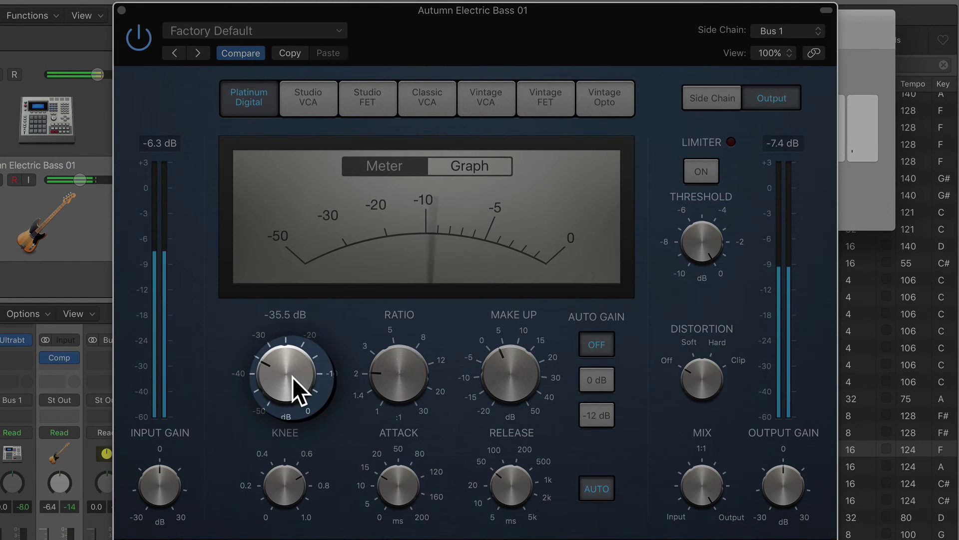
pyautogui.moveTo(291, 375); pyautogui.dragTo(289, 361)
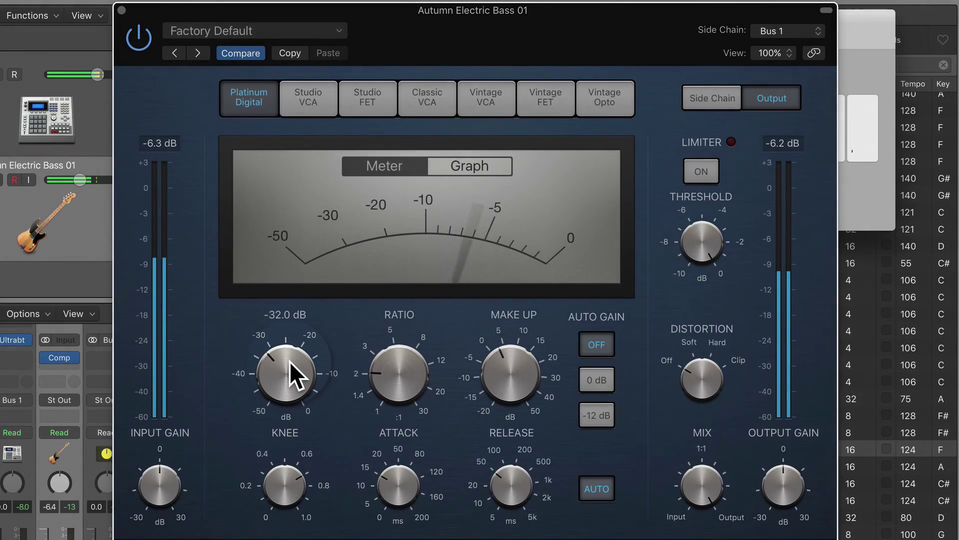